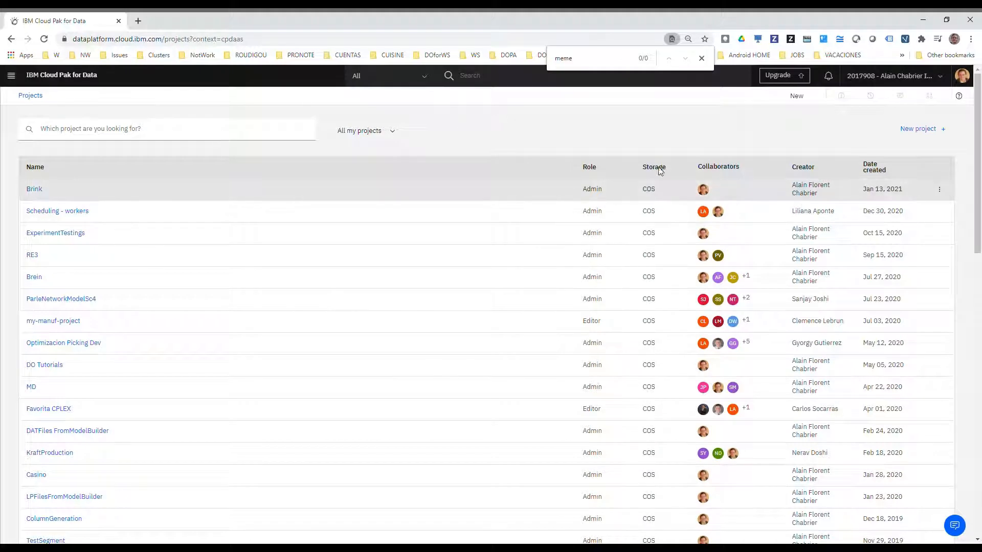
Step: Create an empty project named MyZooDemo that uses the cloud-object-storage-kn storage instance
click(917, 133)
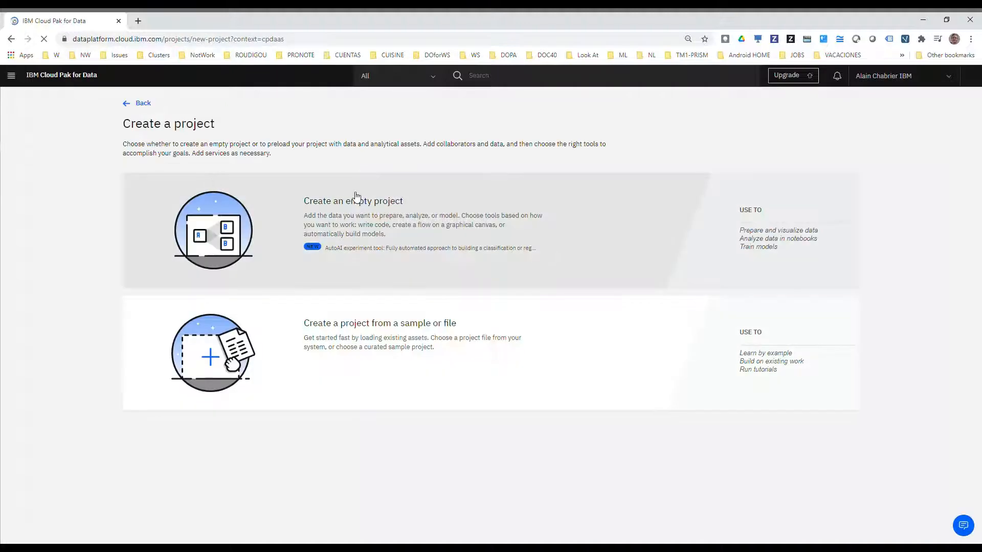
click(358, 199)
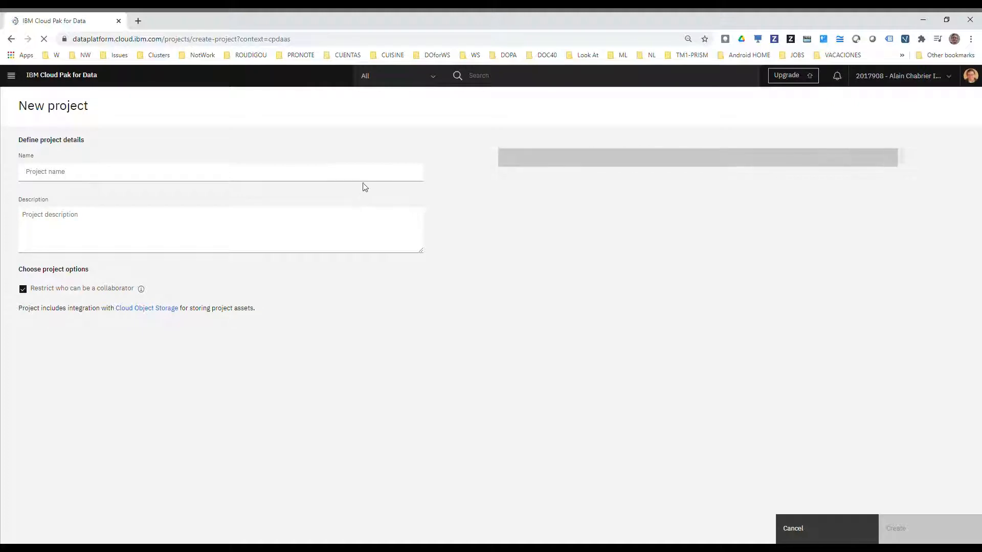
text(MyZooD)
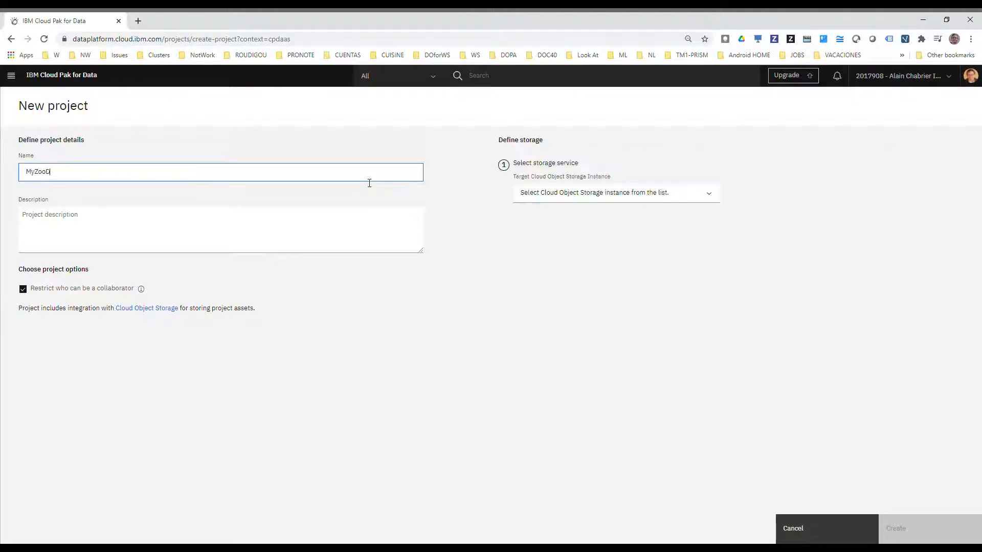
text(emo)
click(627, 190)
click(619, 232)
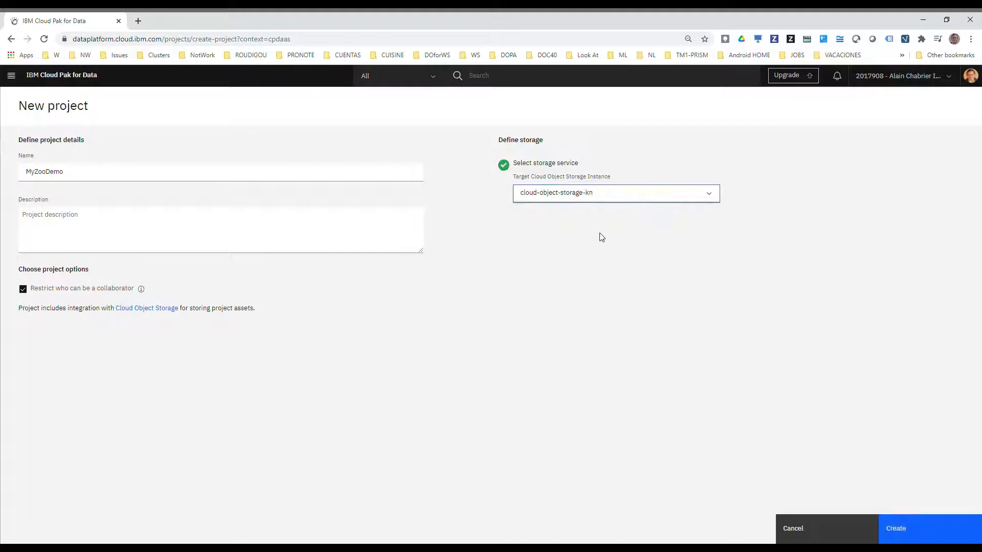
click(903, 534)
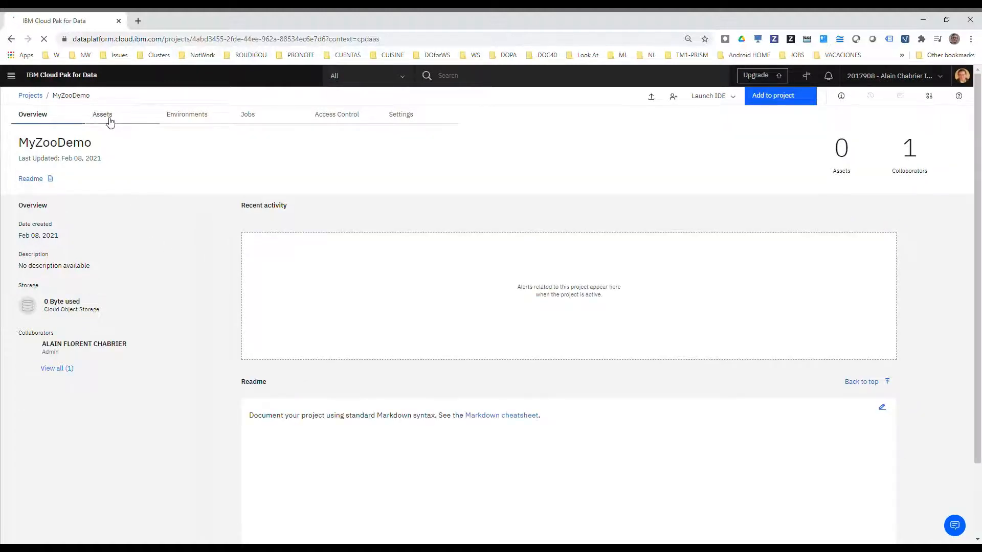
Step: Upload bus.csv to the project's data assets, preview its contents and return to the project
click(110, 120)
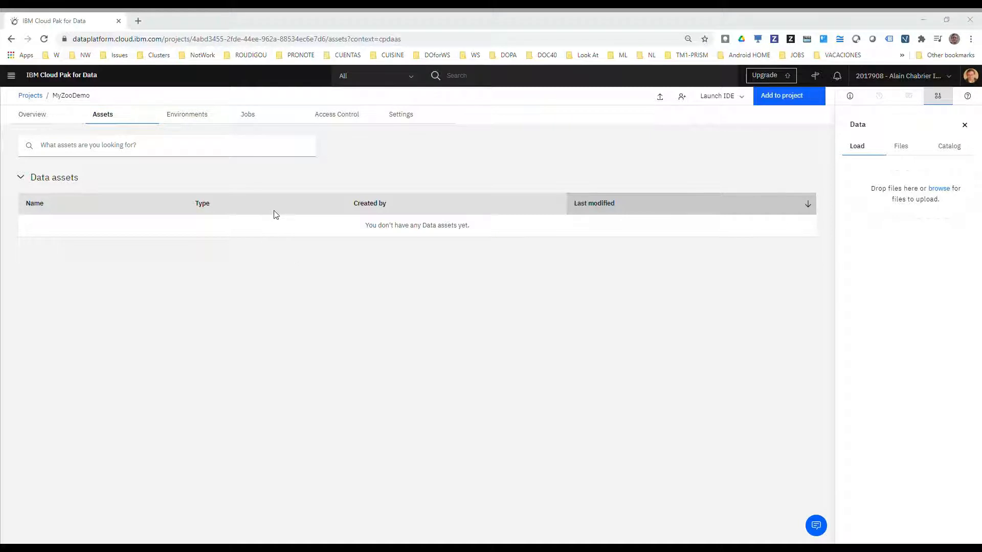
drag(287, 210, 880, 197)
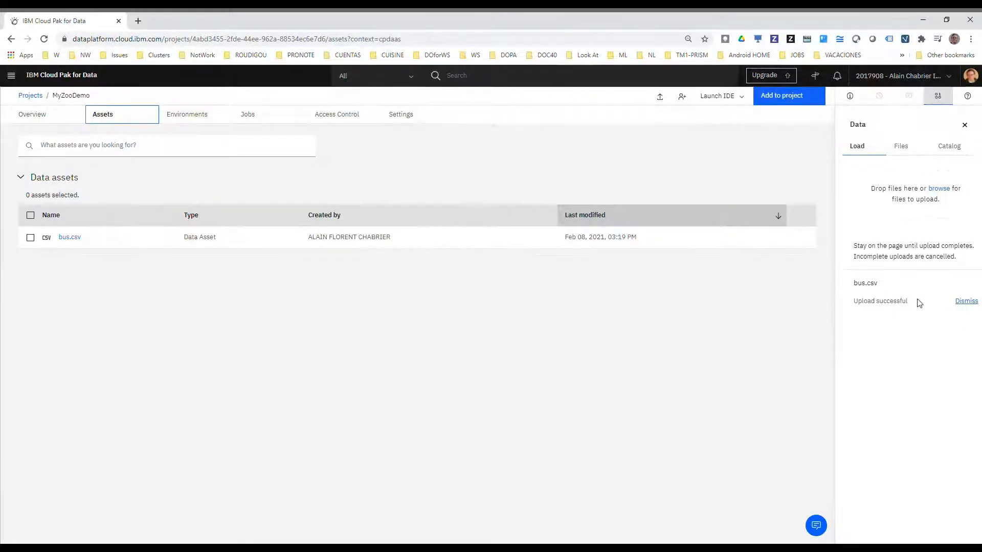
click(80, 238)
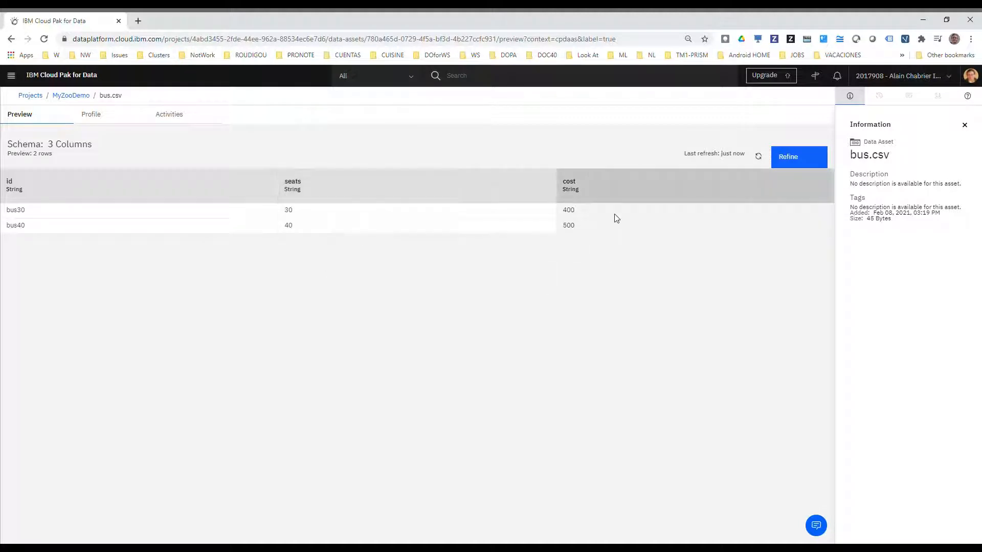
click(72, 96)
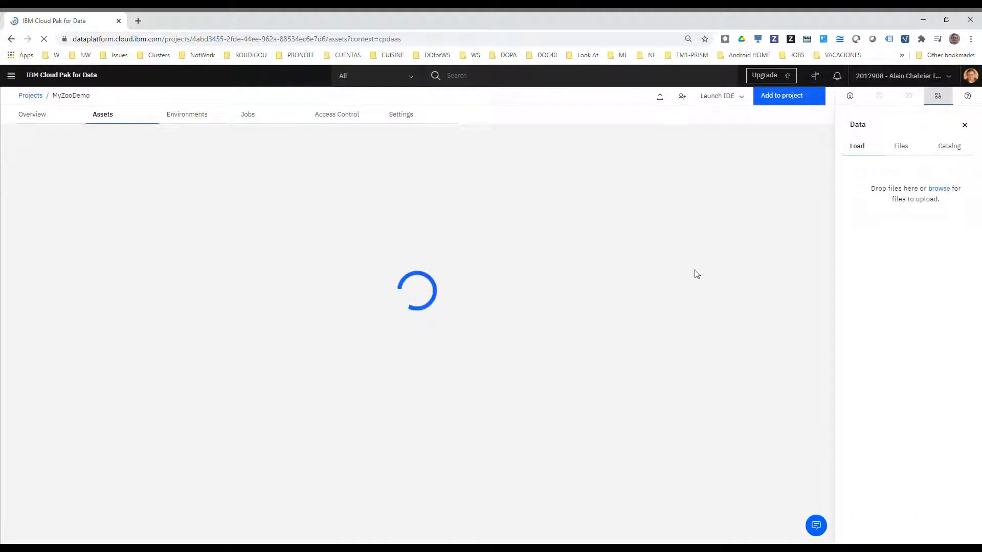
Step: Start a new blank Decision Optimization experiment in the project and name it ZooBusKids
click(792, 106)
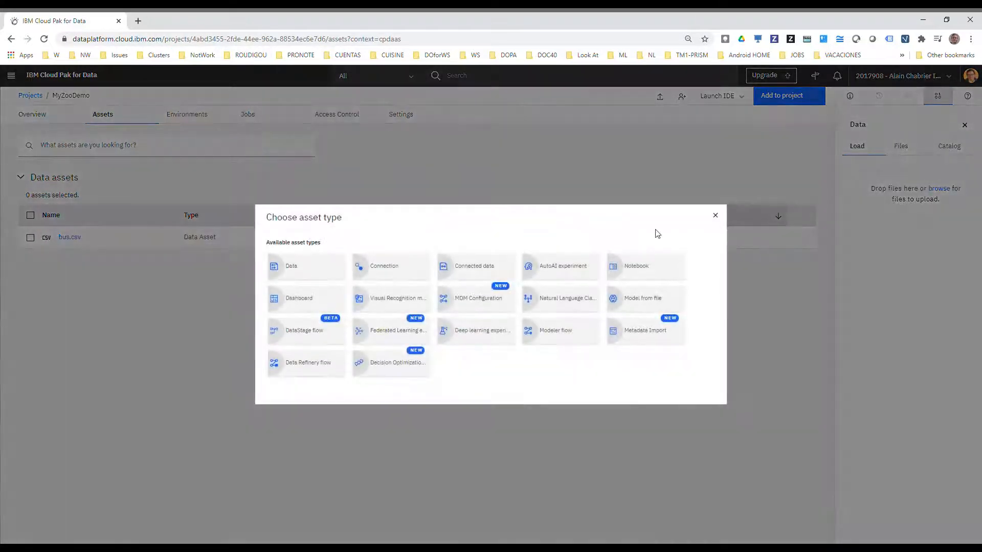
click(395, 367)
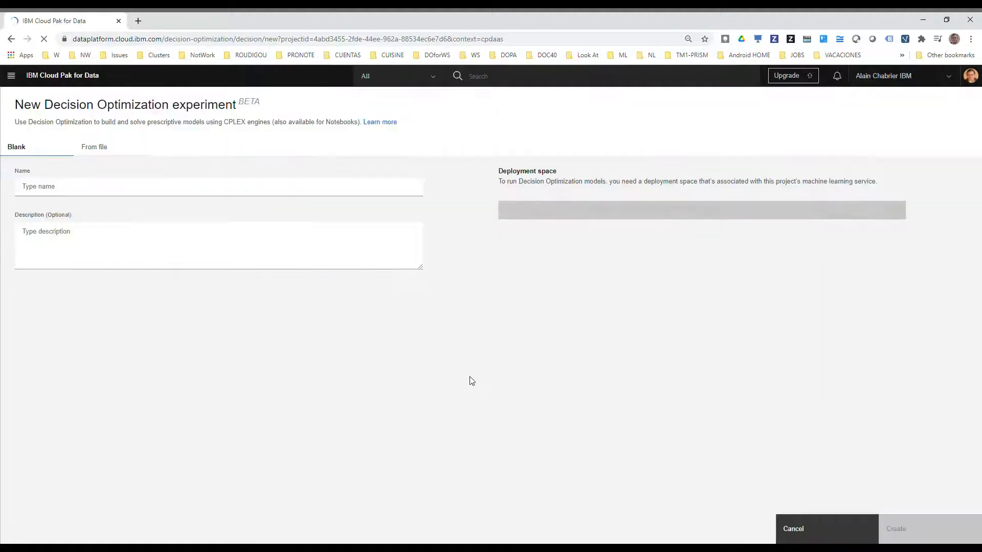
click(185, 191)
text(ZooBusKids)
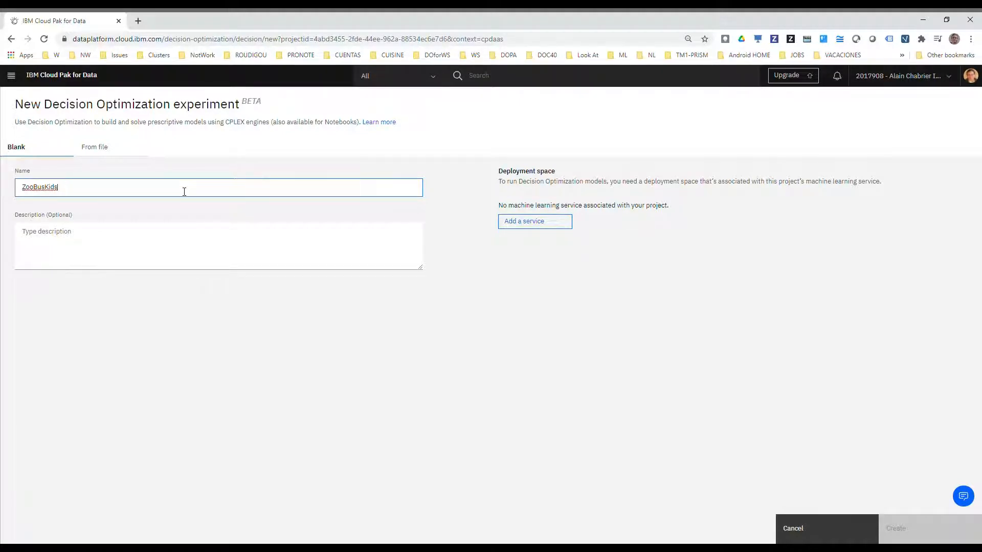
Step: Associate the Machine Learning-v2-prod service with the project
click(524, 225)
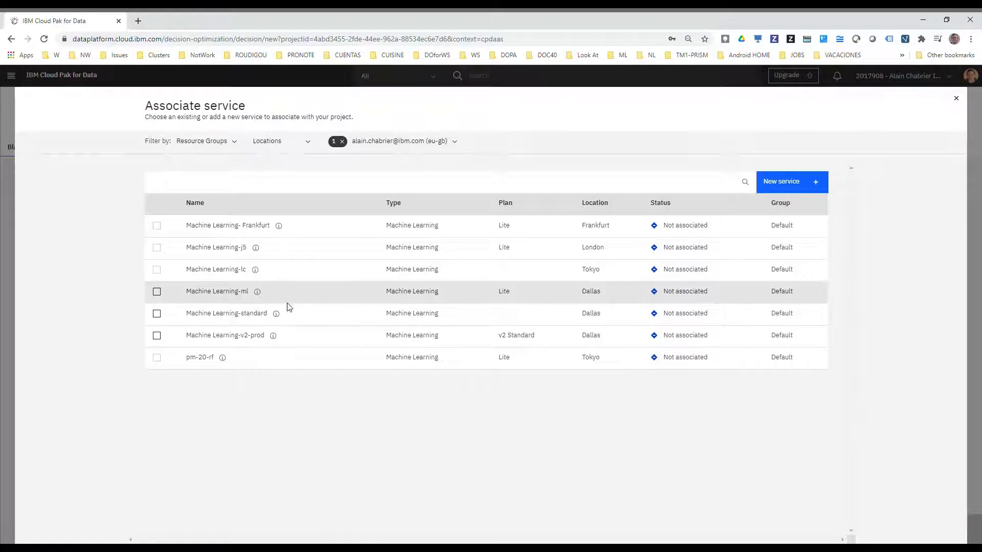
click(157, 336)
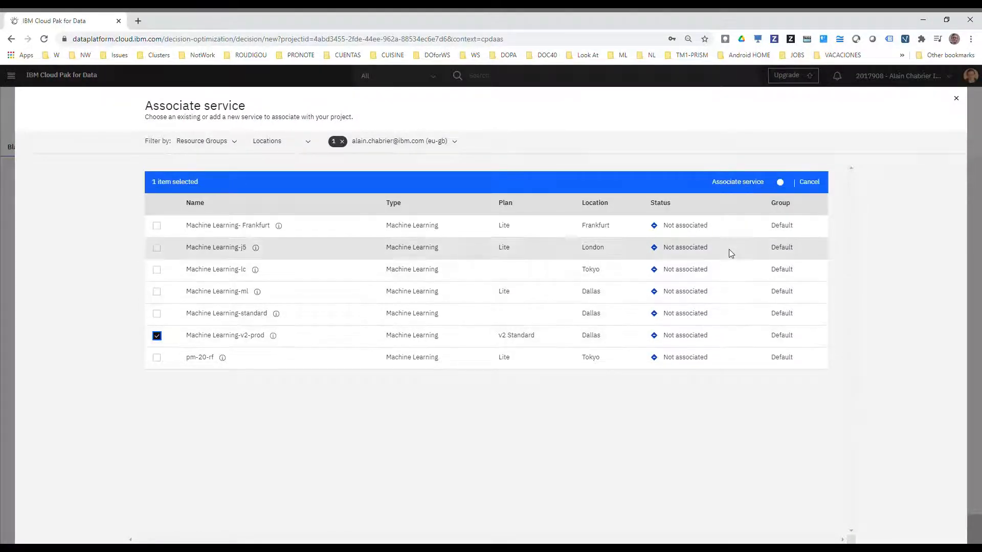
click(731, 183)
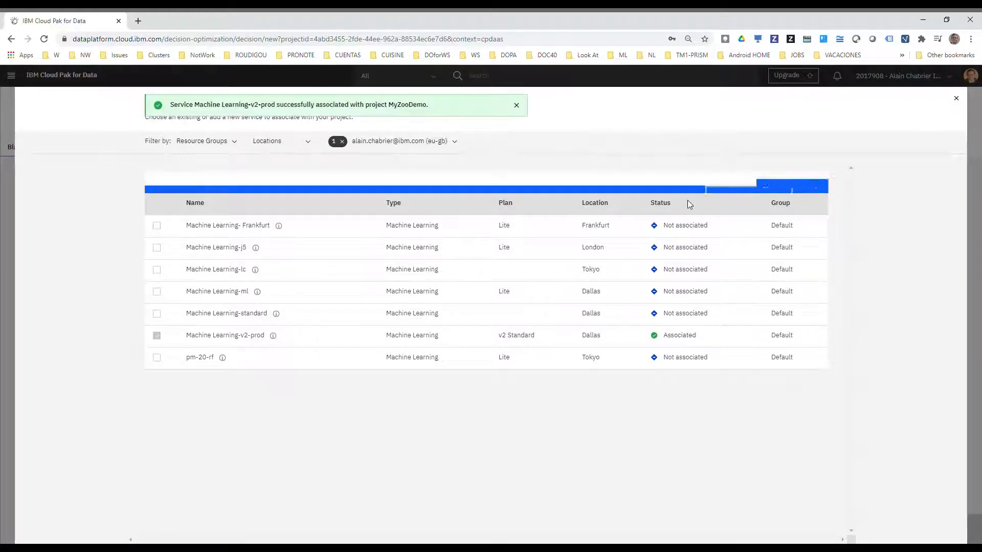
click(956, 98)
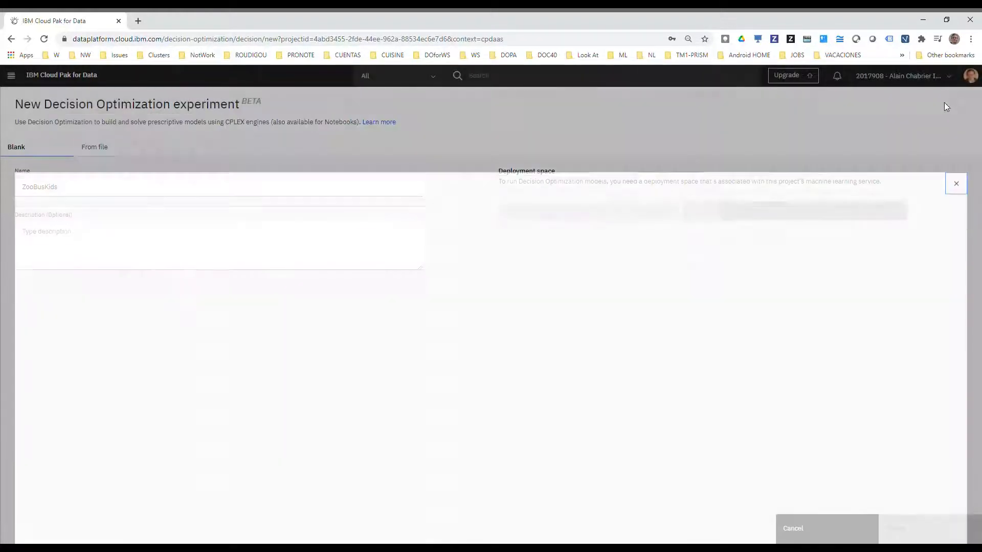
Step: Choose test_v4_space as the deployment space and create the experiment
click(587, 217)
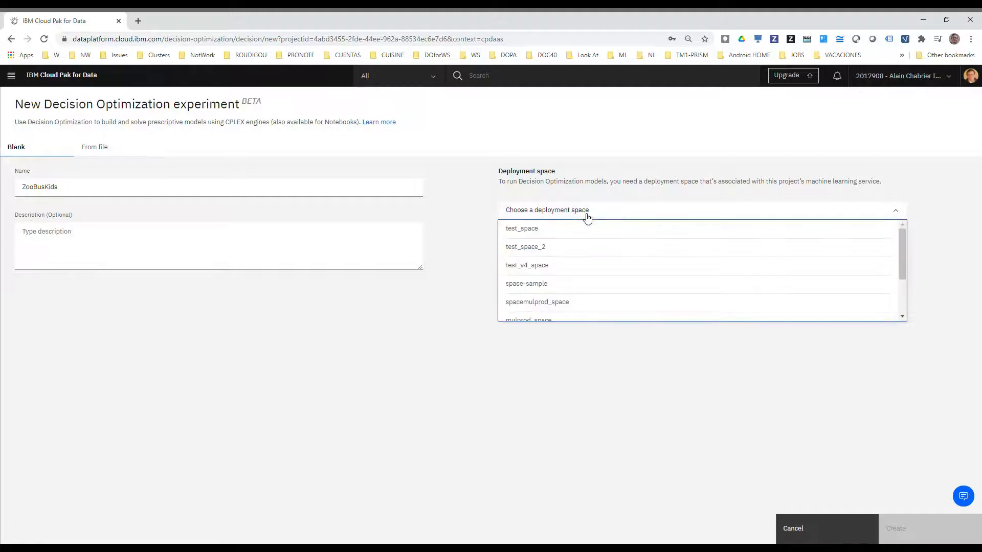
click(578, 267)
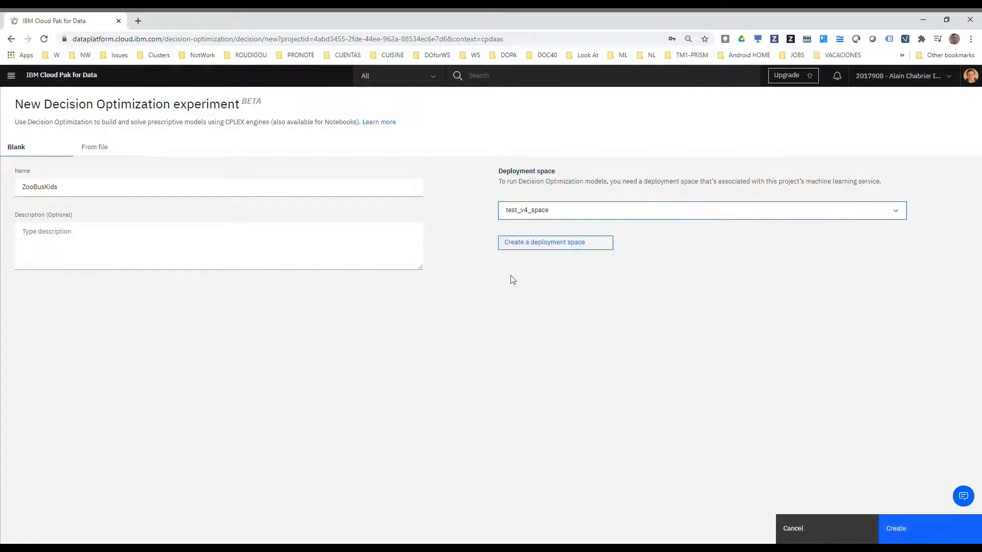
click(915, 528)
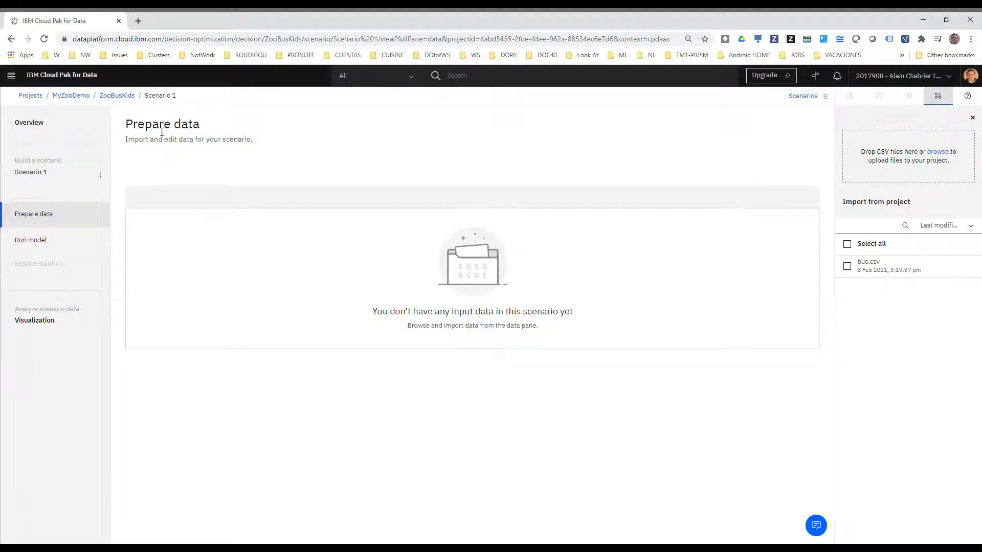
Step: Import bus.csv from the project into Scenario 1 as input data
click(848, 265)
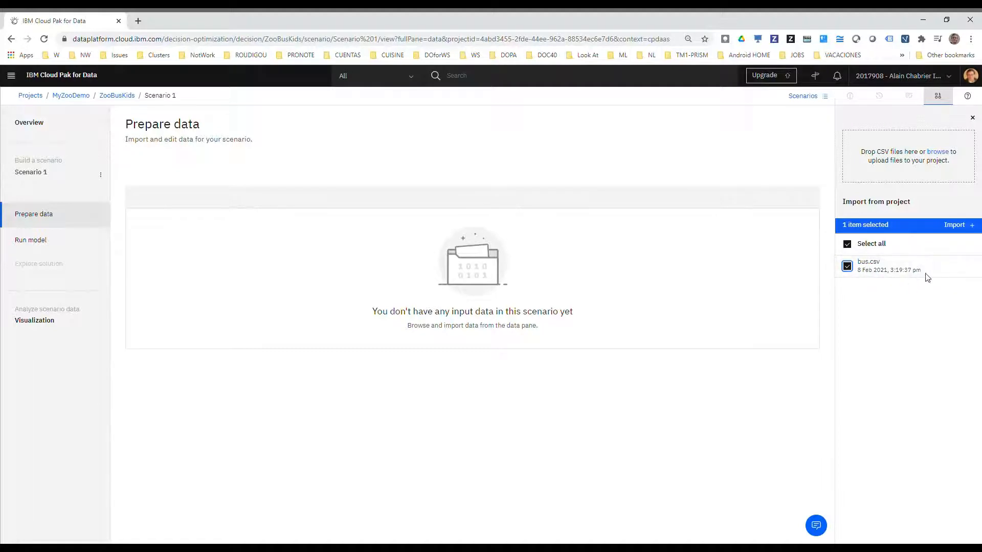
click(954, 225)
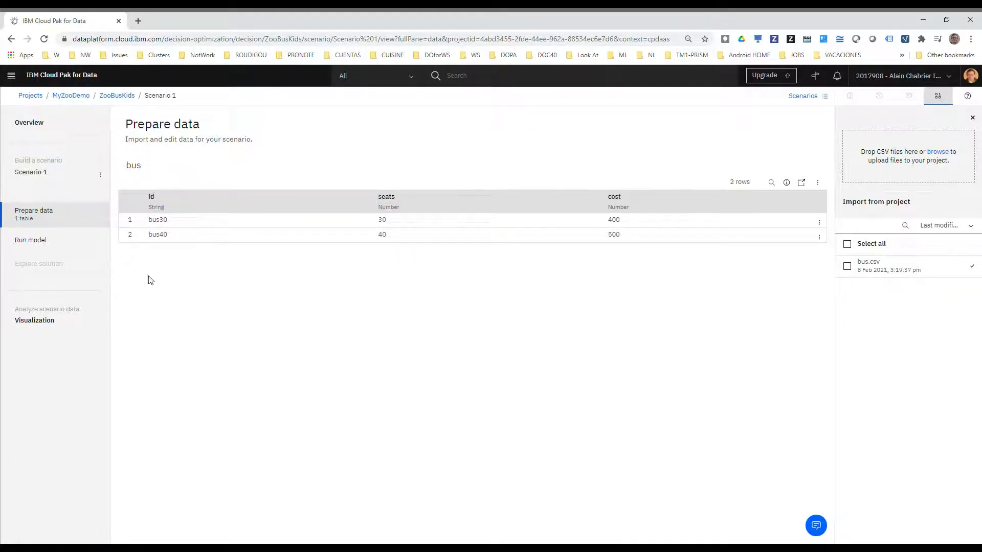
Step: Formulate a Selection & Allocation model with the modeling assistant, selecting from the bus table and deciding the quantity to be allocated
click(62, 243)
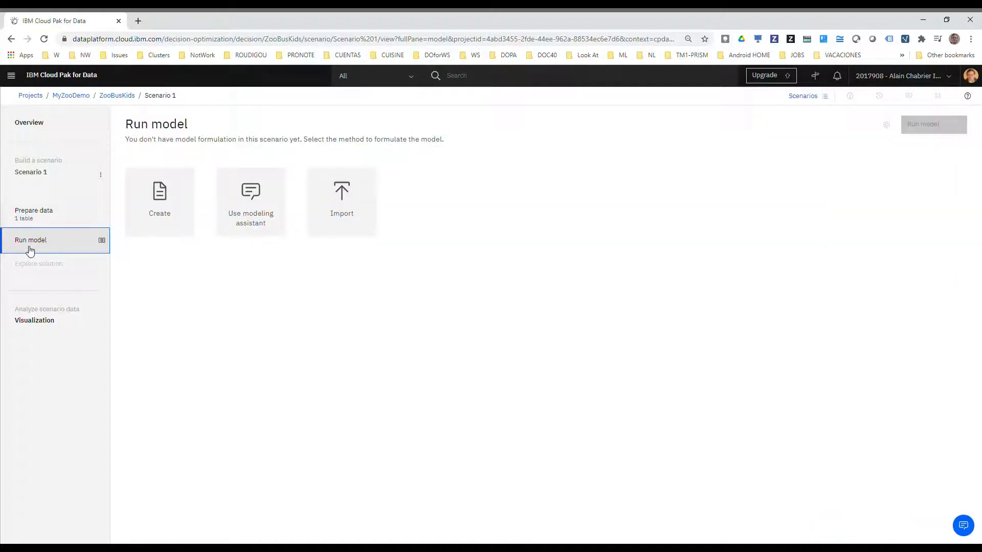
click(254, 226)
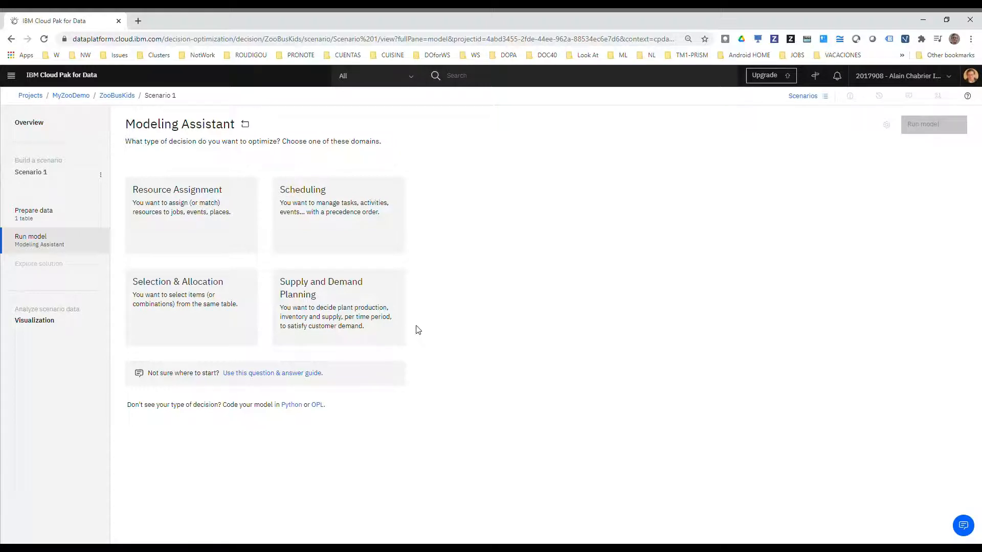
click(195, 318)
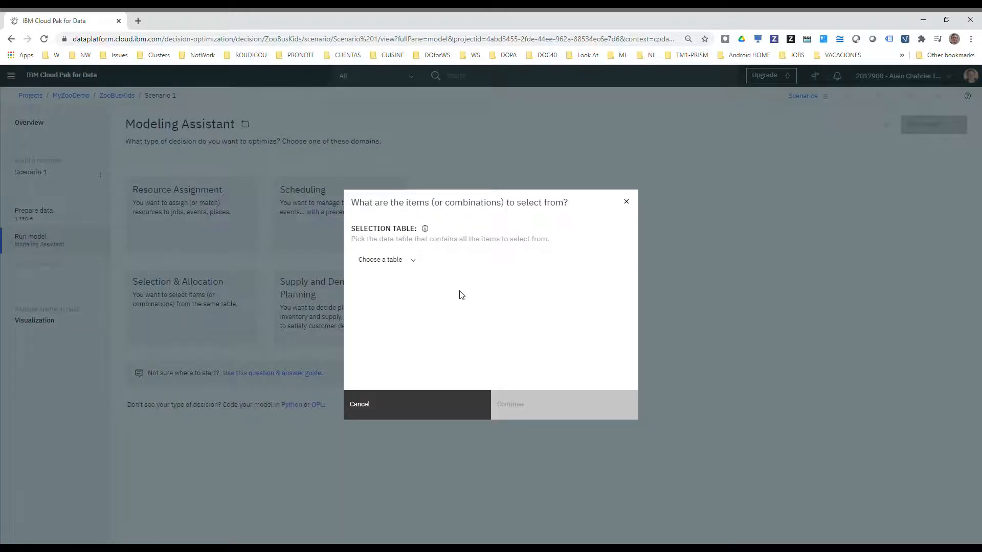
click(416, 265)
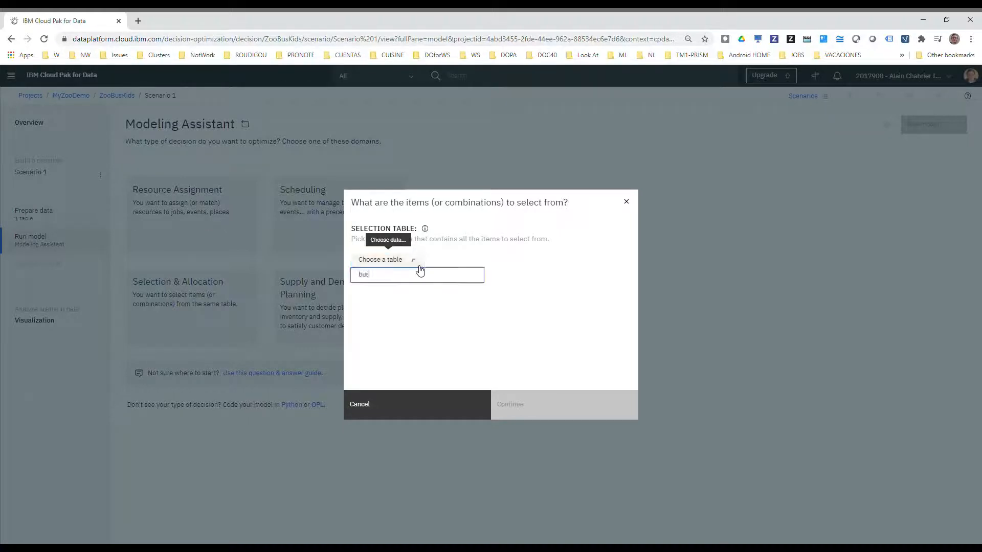
click(390, 282)
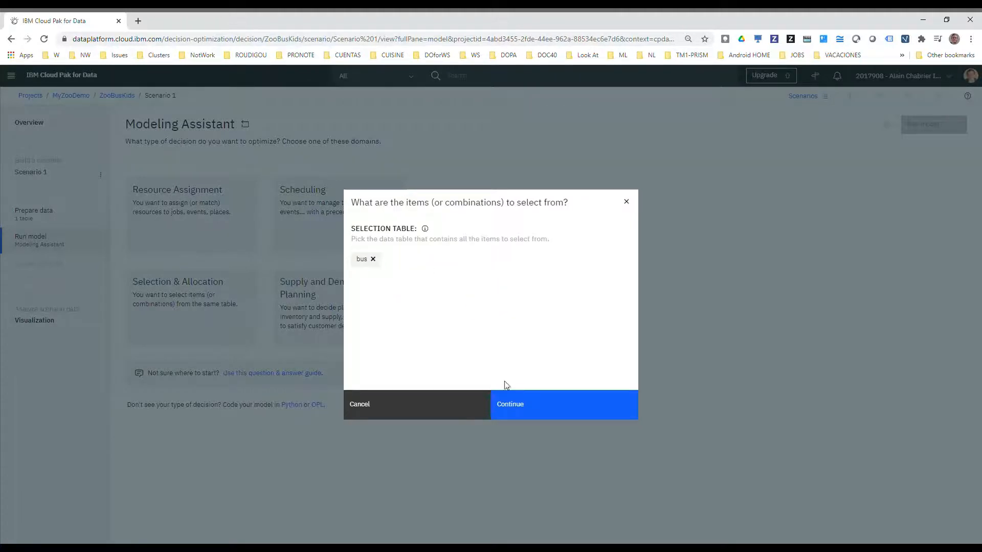
click(524, 404)
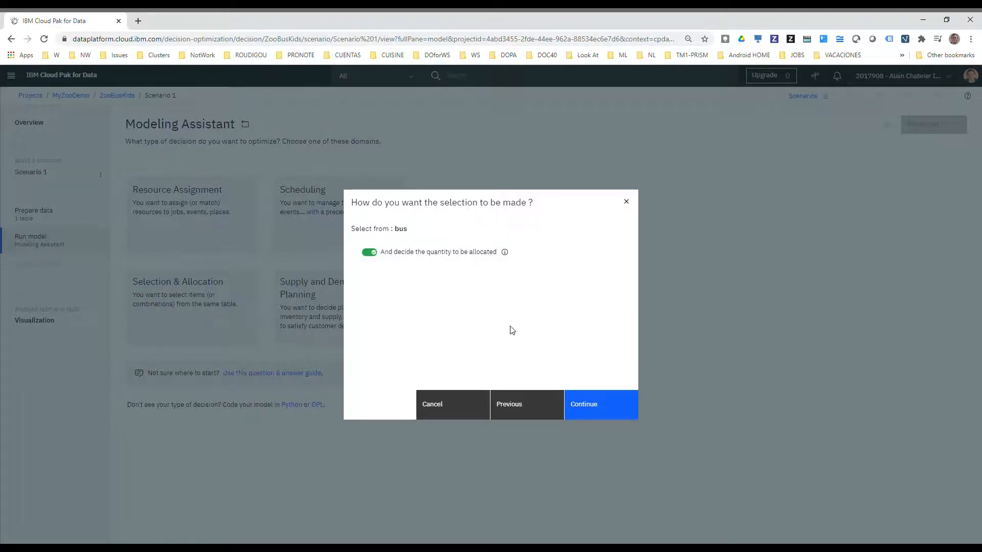
click(593, 411)
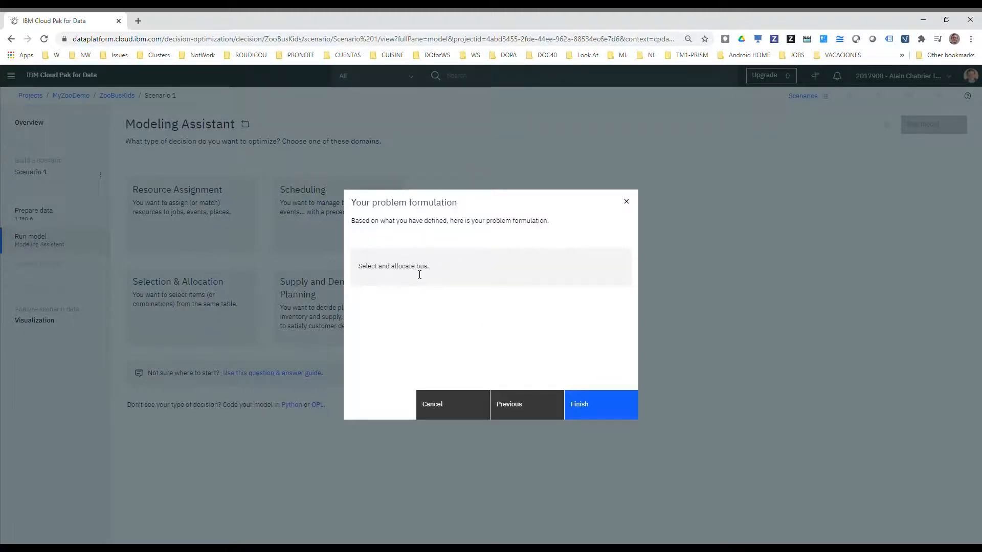
click(599, 411)
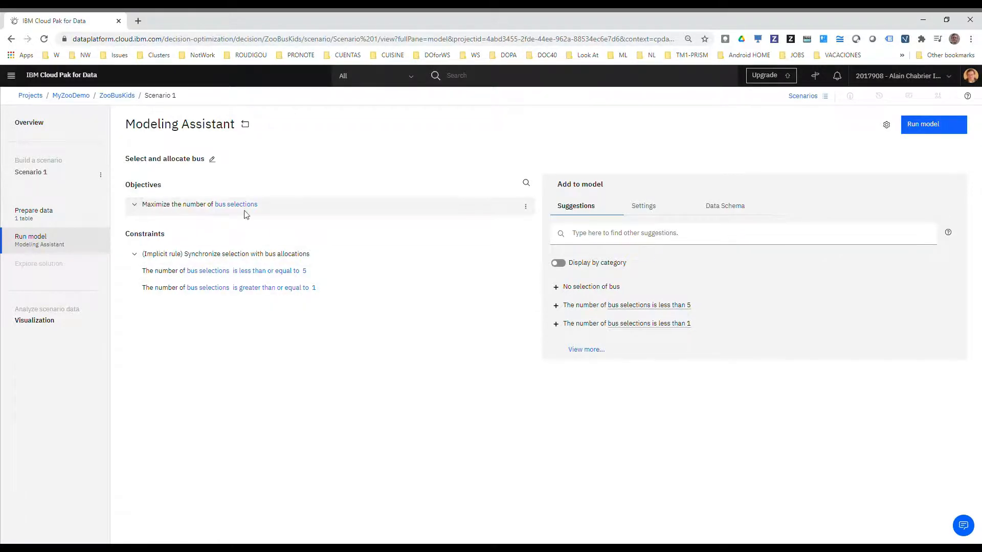
Step: Replace the objective maximizing bus selections with the suggestion "Minimize total cost of bus over all allocations", searching for "minimize total cost of allocations"
click(526, 208)
click(483, 322)
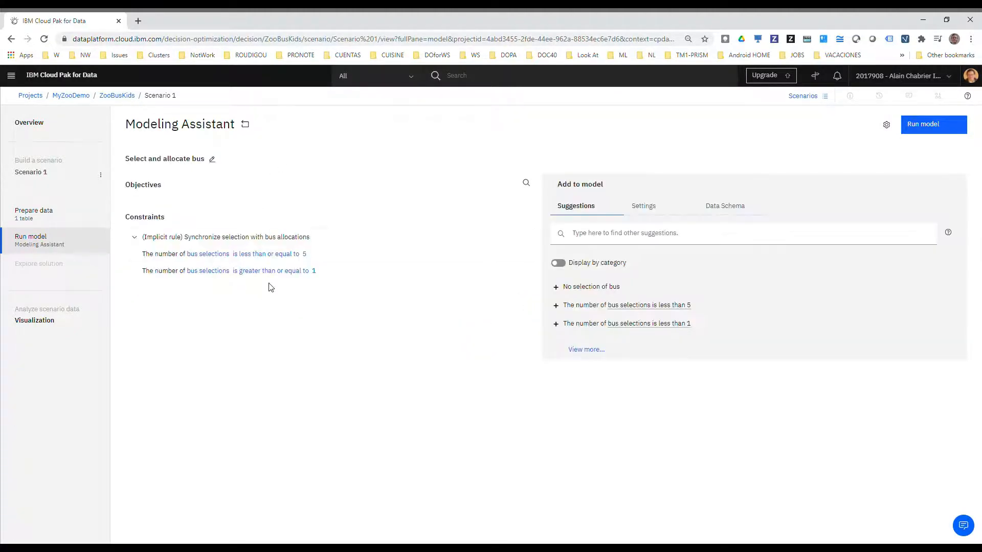
click(730, 232)
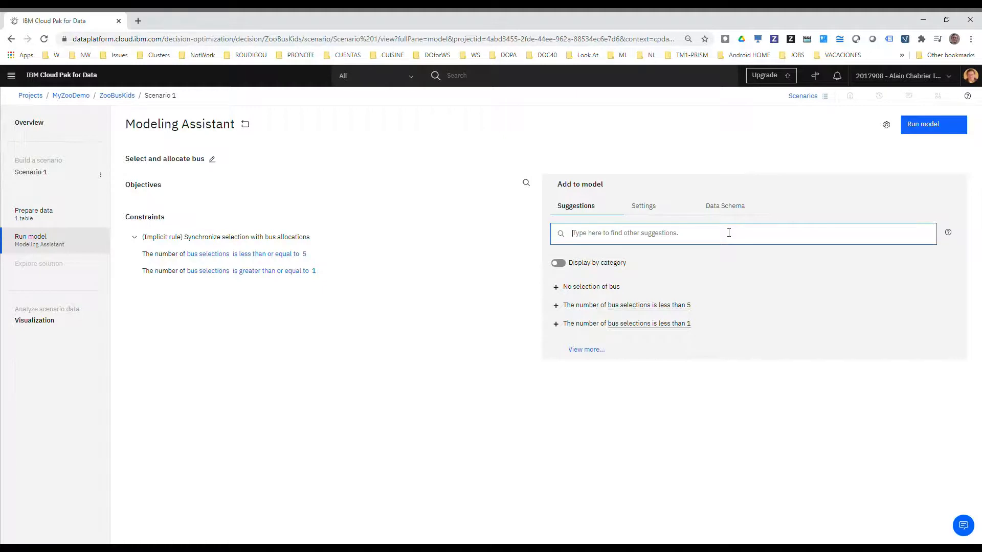
text(minimize total cost of allocations)
key(Return)
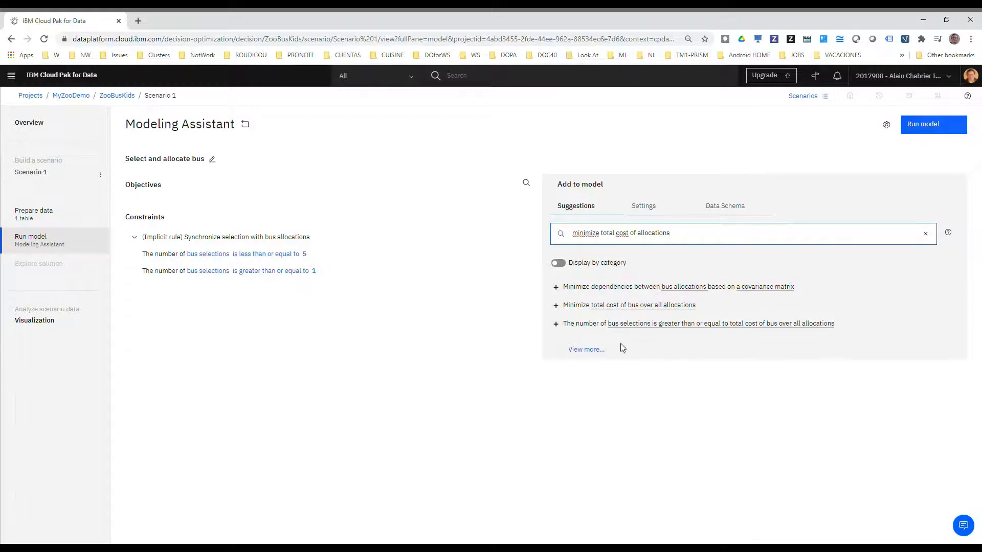
click(578, 350)
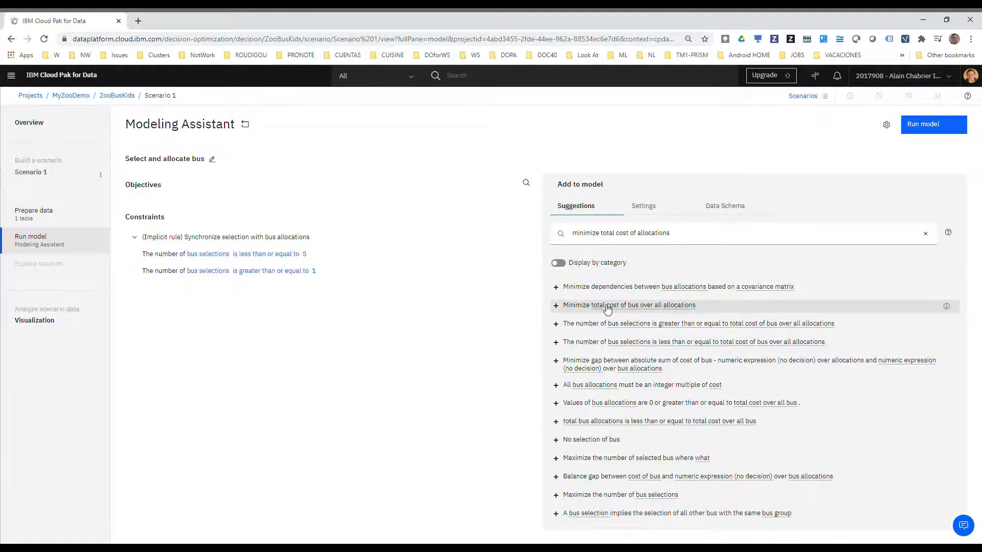
click(555, 306)
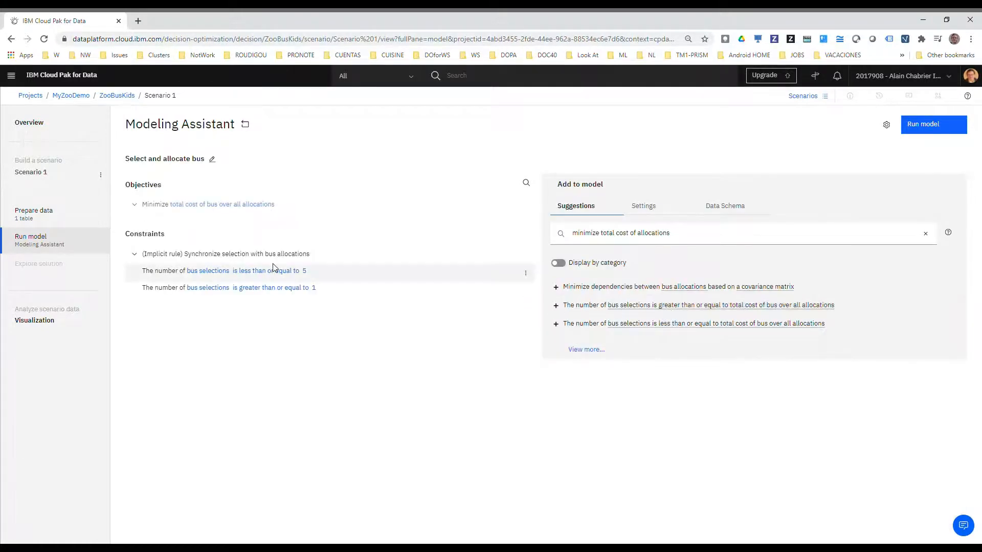
Step: Remove both constraints limiting the number of bus selections, the maximum of 5 and the minimum of 1
click(525, 273)
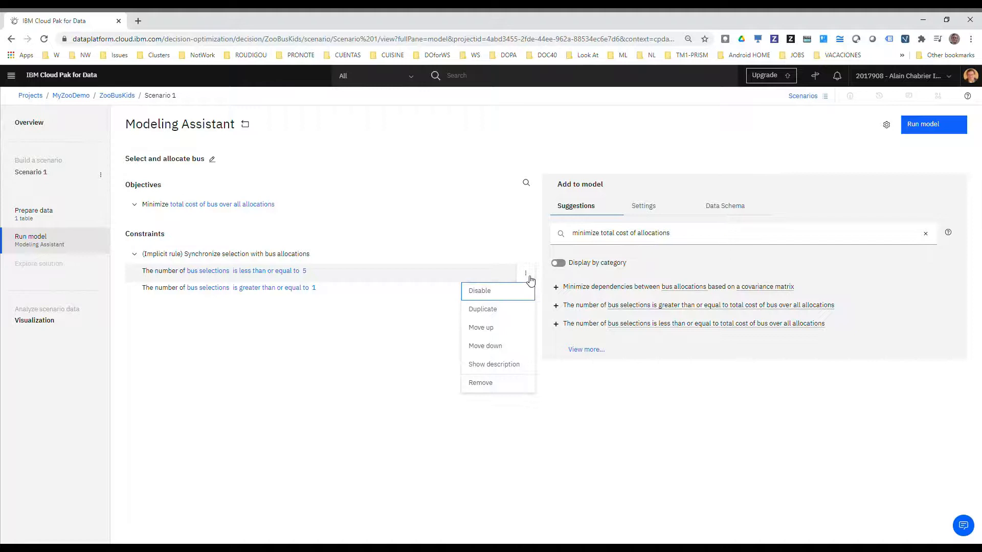
click(498, 387)
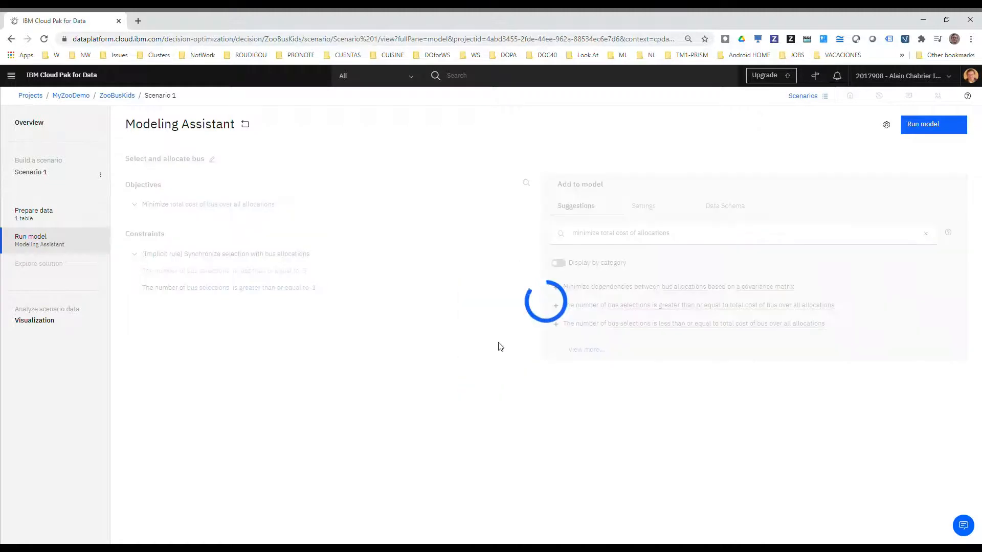
click(526, 276)
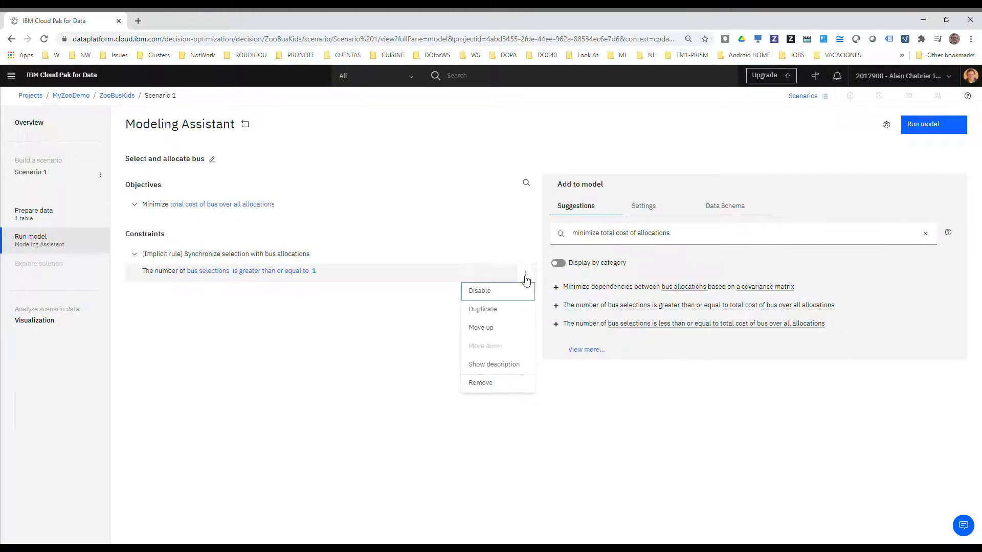
click(469, 389)
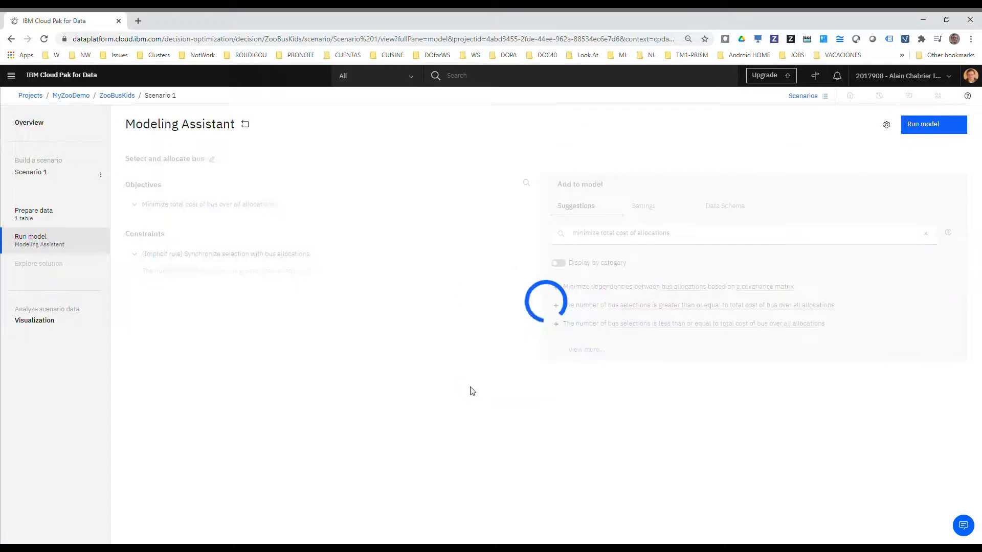
Step: Add a constraint that total seats of bus over all allocations is greater than or equal to 300, searching for "total number of seats greater than 300"
click(684, 240)
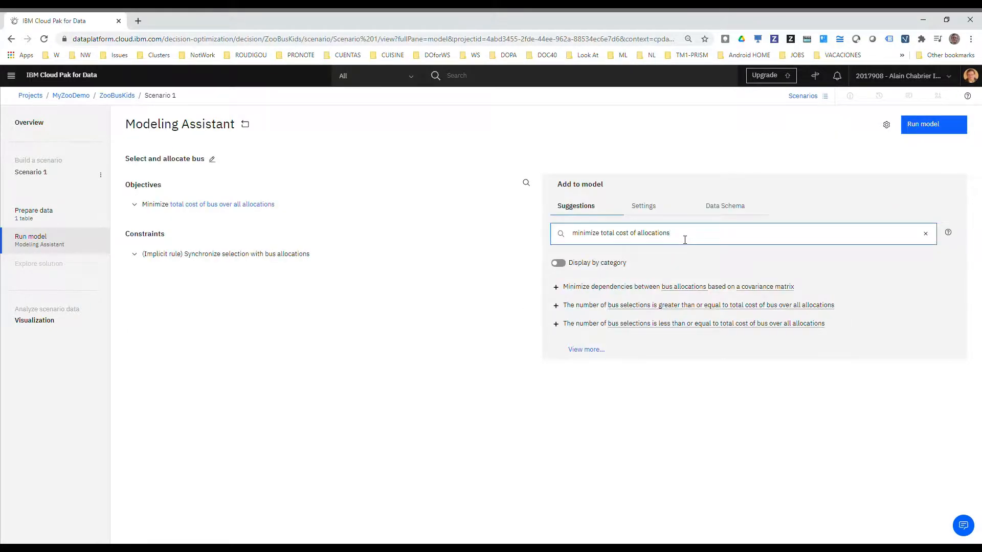
triple_click(685, 240)
text(total number of seats greeater than 300)
key(Return)
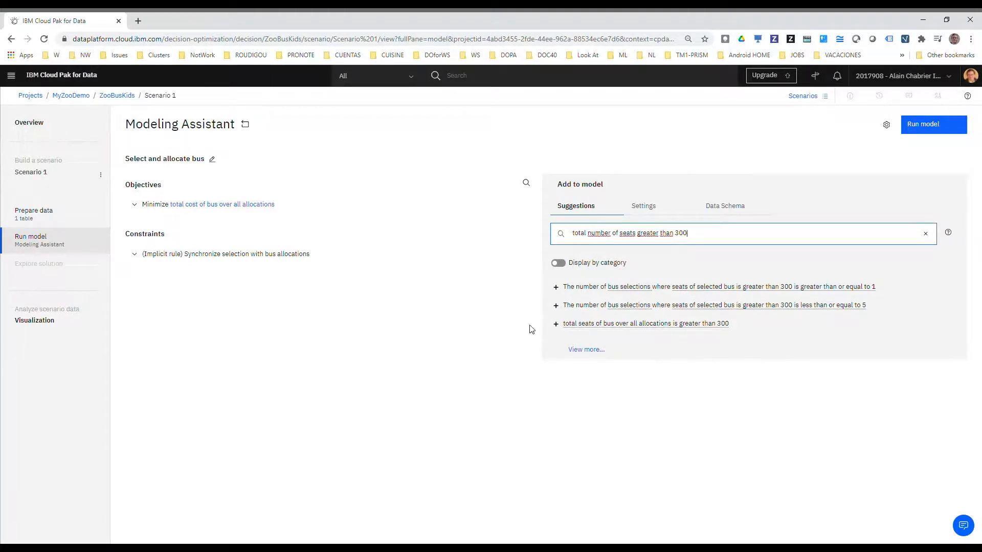
click(556, 324)
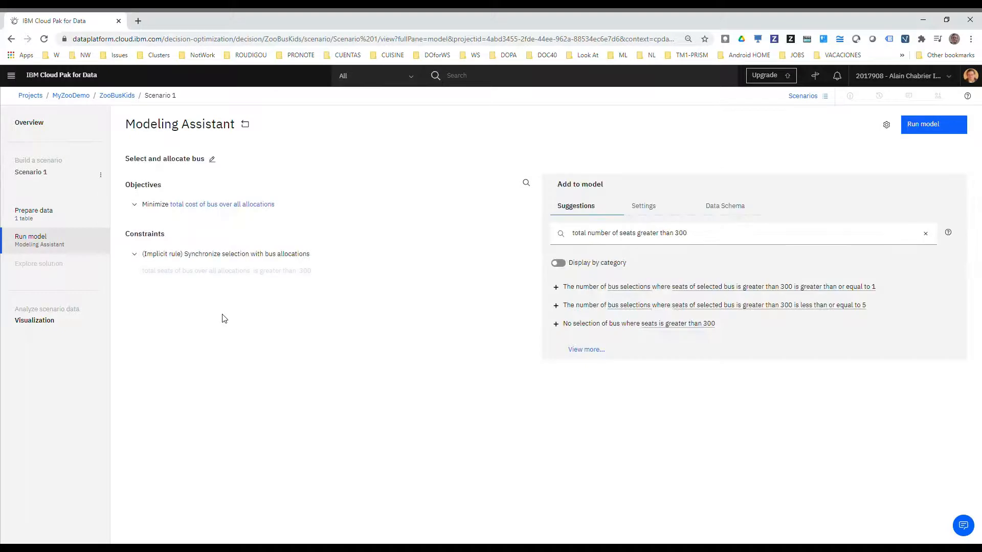
click(281, 276)
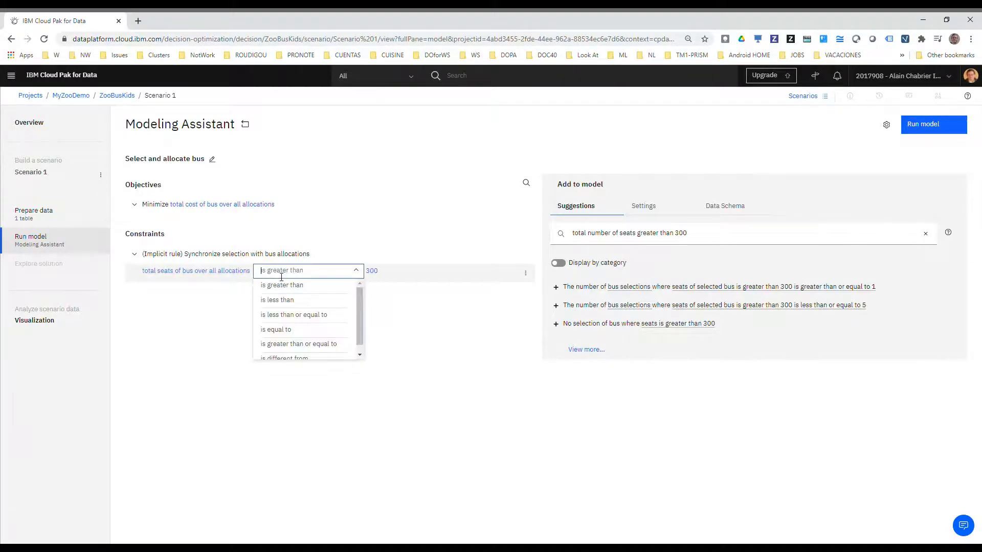
click(302, 352)
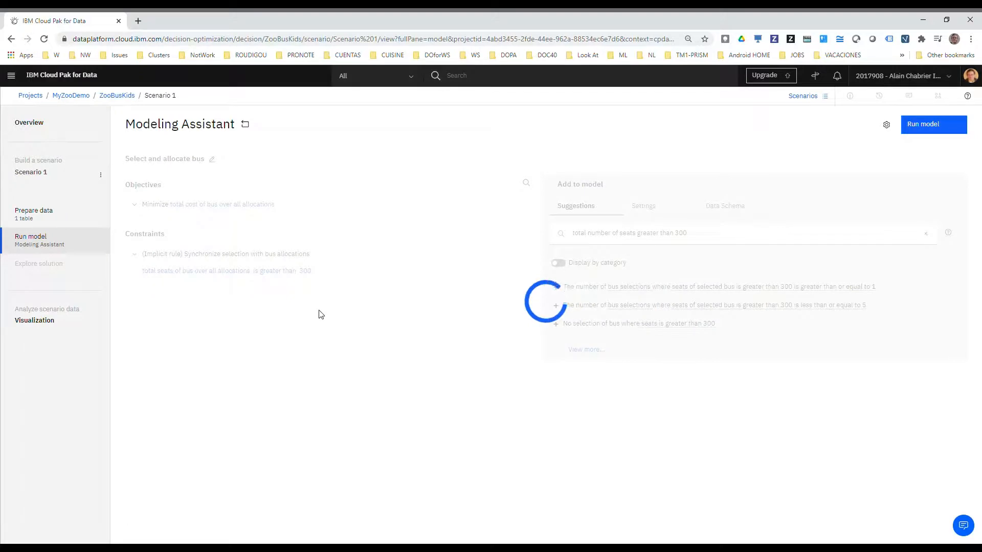
Step: Run the model and examine the solution's objective value and the busAllocation solution table
click(939, 126)
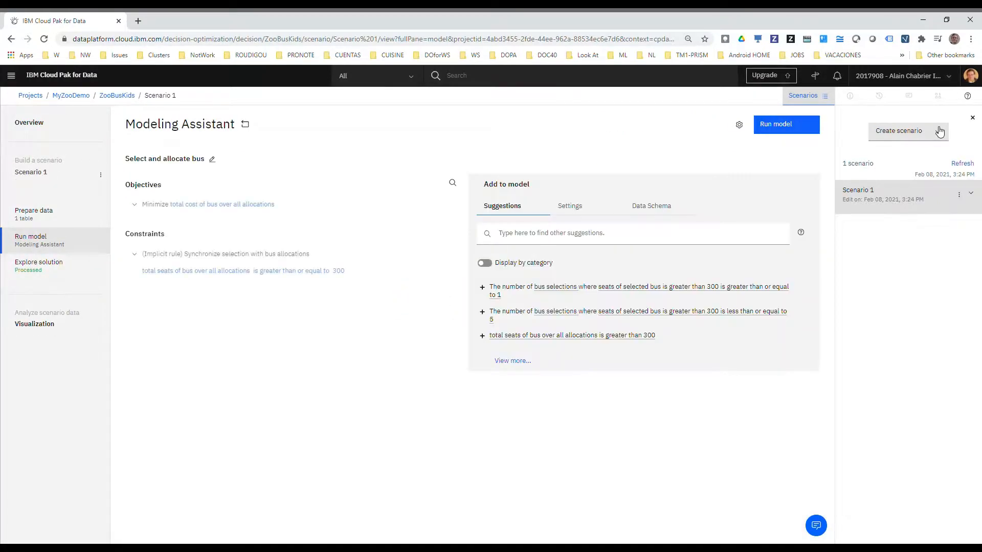
click(45, 263)
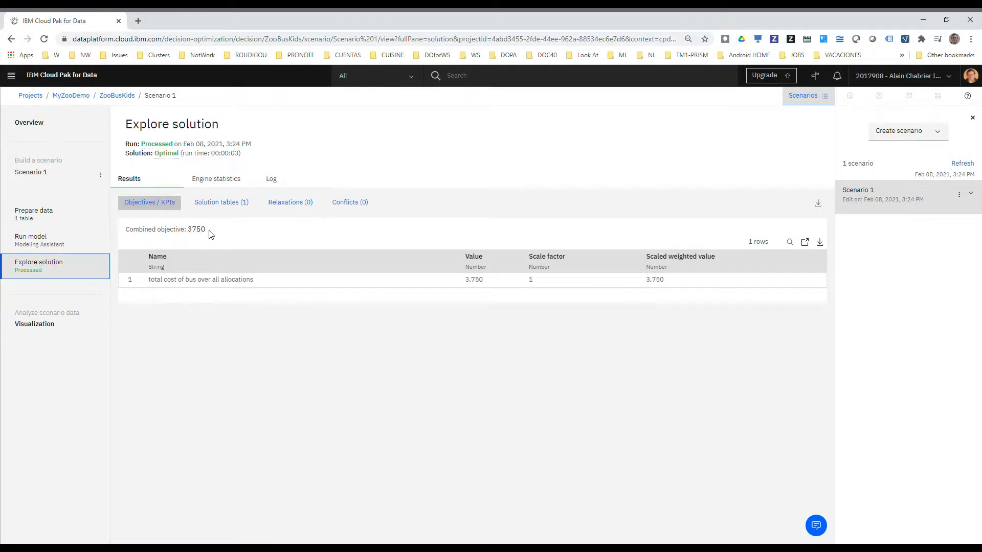
click(241, 204)
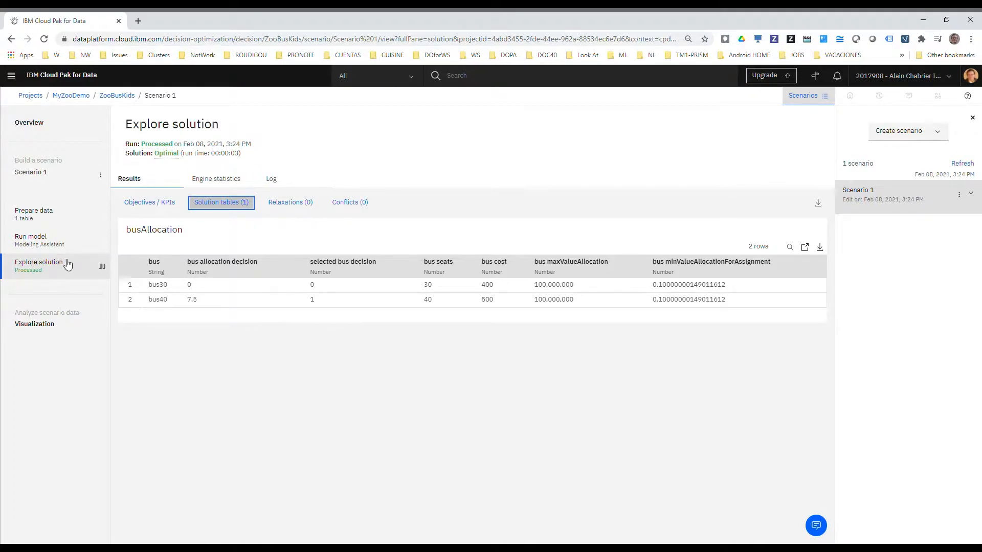
Step: Search the model suggestions for "allocations integer" and add the constraint "All bus allocations must be integer"
click(62, 245)
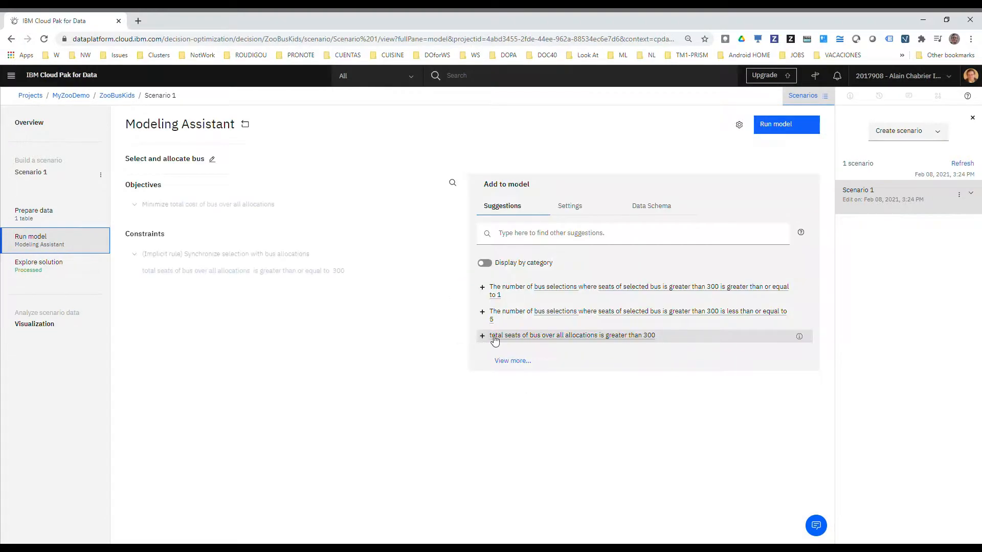
click(634, 234)
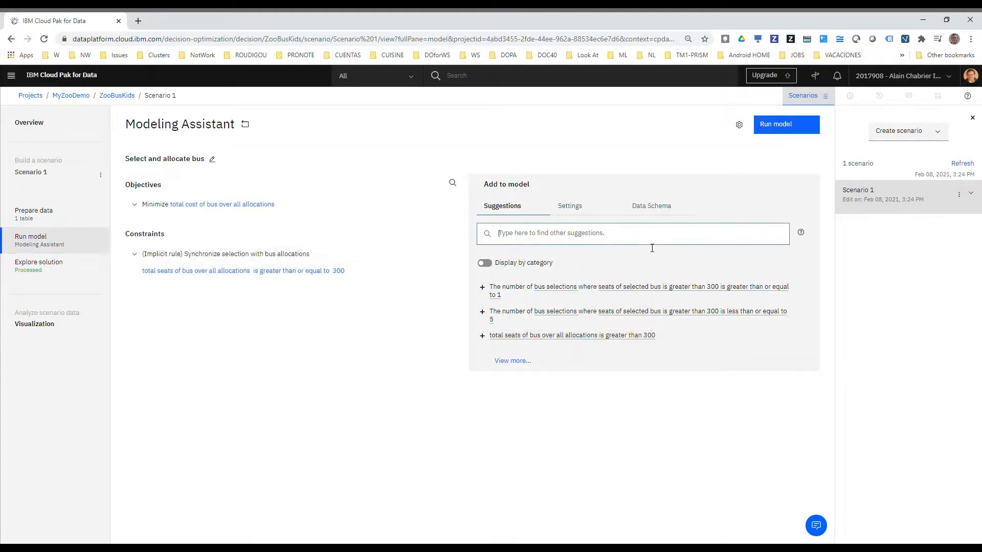
text(allocations integer)
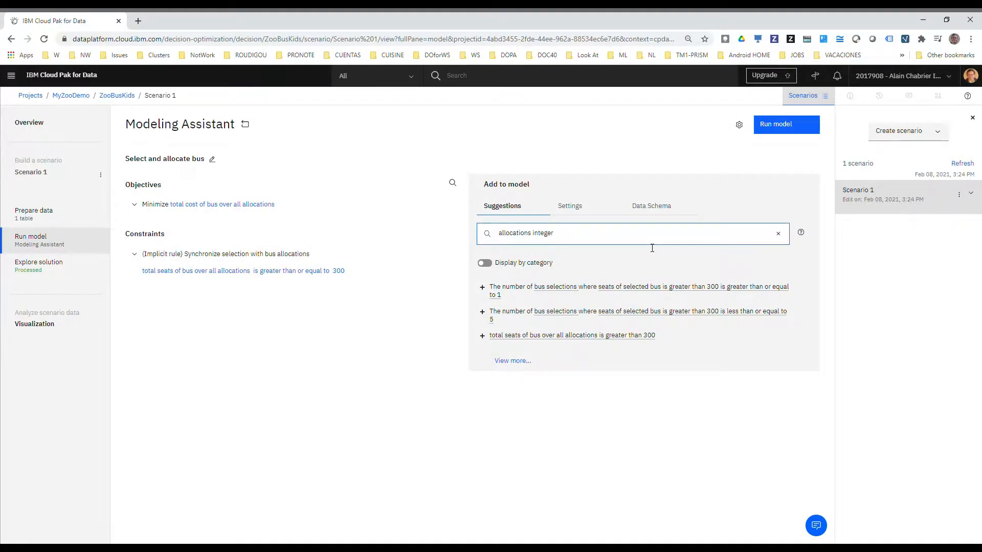
key(Return)
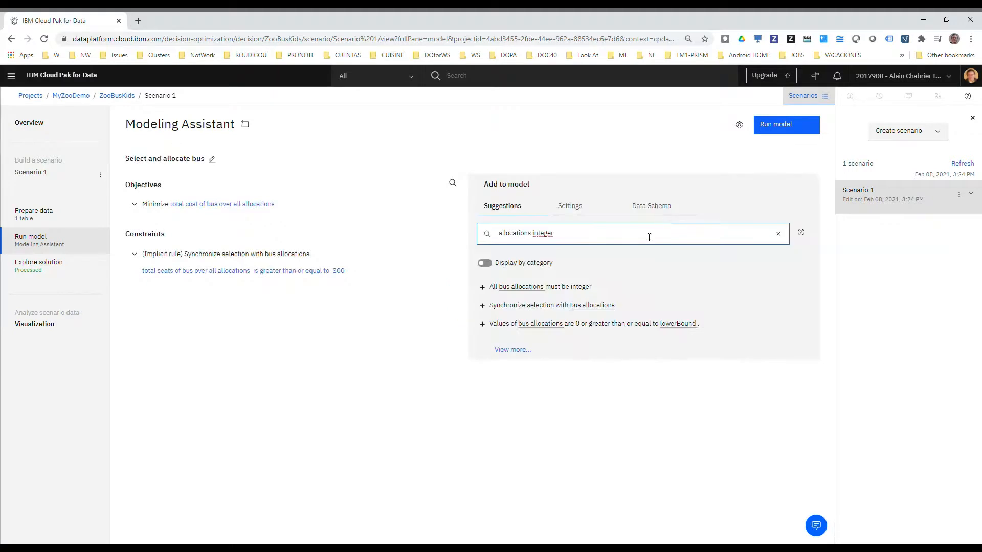
click(483, 288)
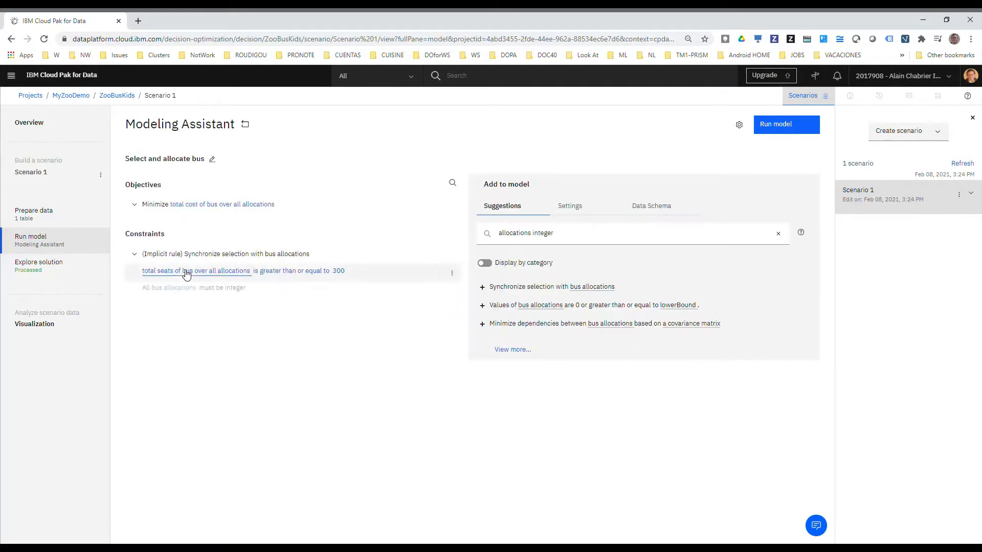
Step: Rerun the model and show its solution side by side with the modeling assistant, with the scenario list closed
click(787, 131)
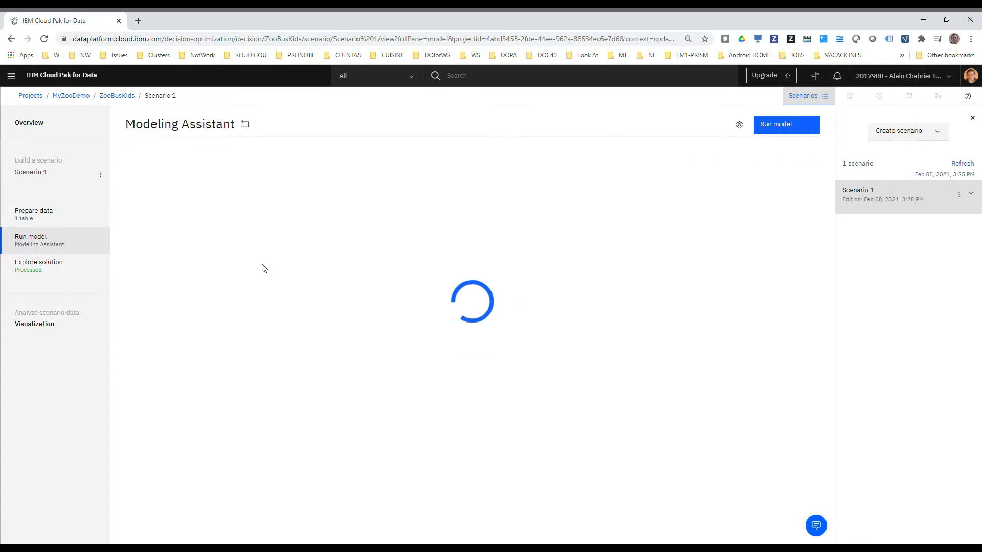
mouse_move(103, 267)
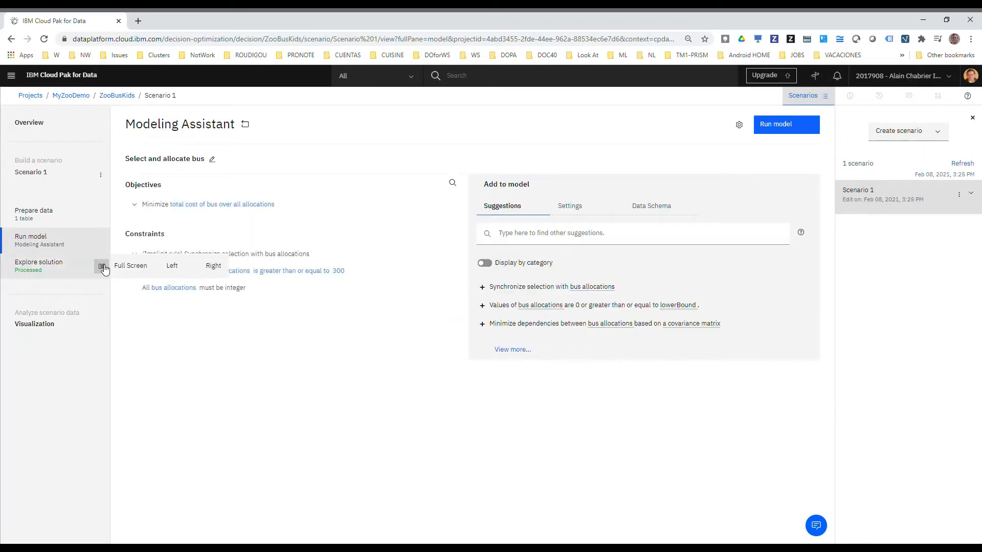
click(213, 271)
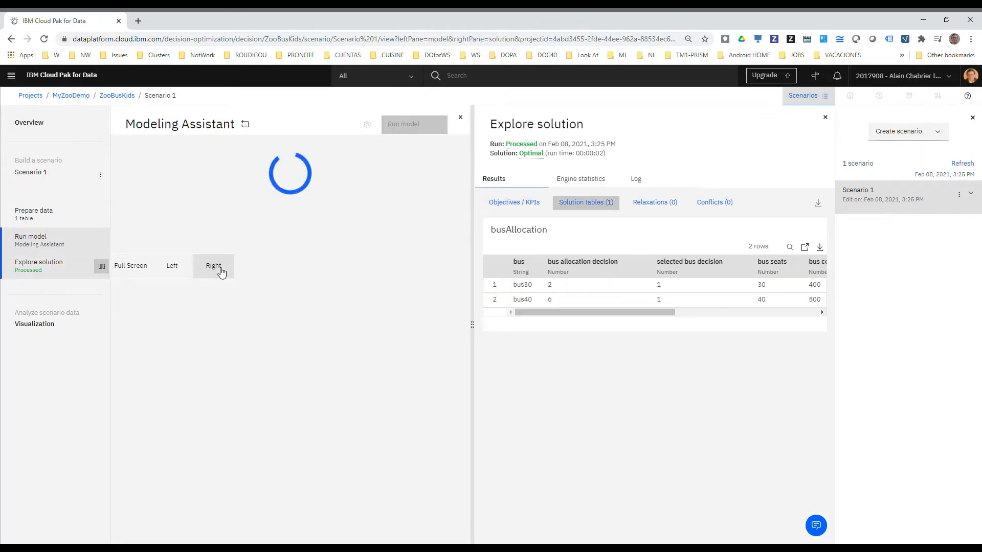
click(974, 118)
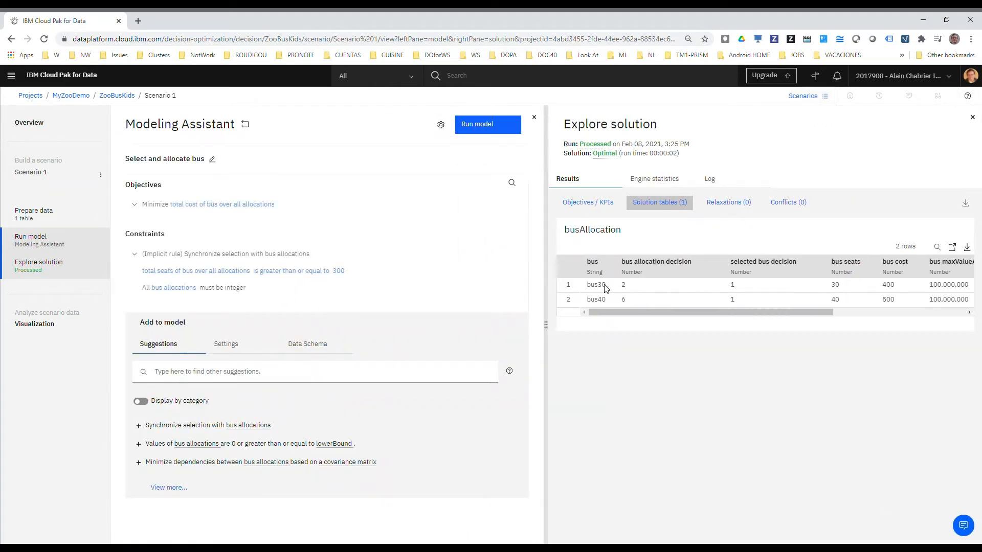